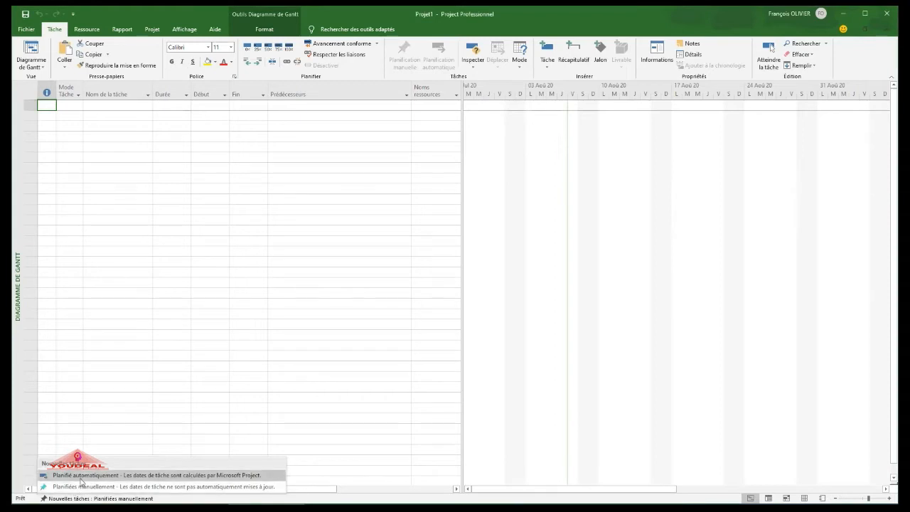
Step: Set new tasks to automatic scheduling and add a first task named Tâche 1 with a duration of 3 days
click(82, 477)
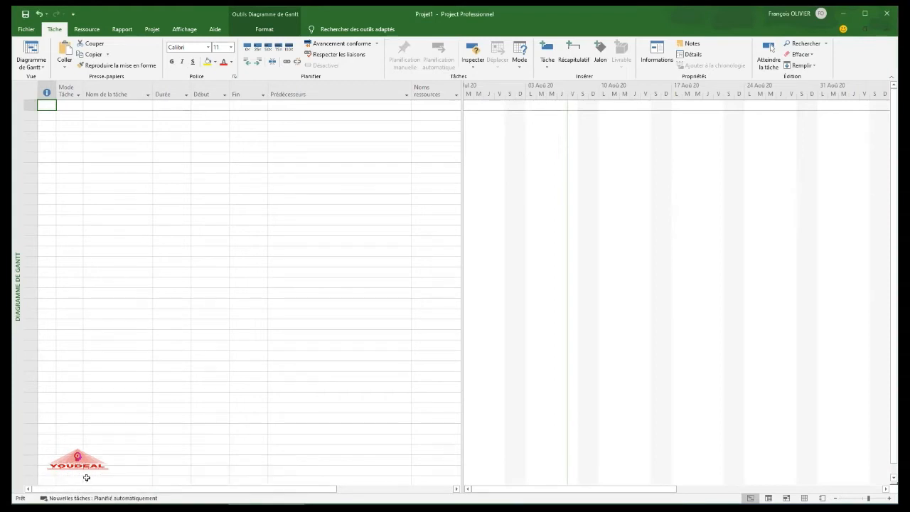
click(132, 104)
text(Tâche 1)
key(Tab)
text(3)
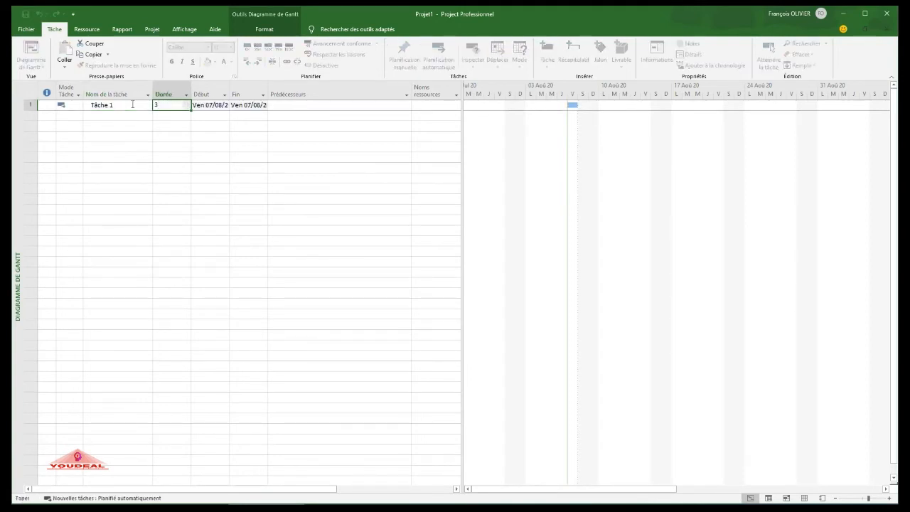
key(Return)
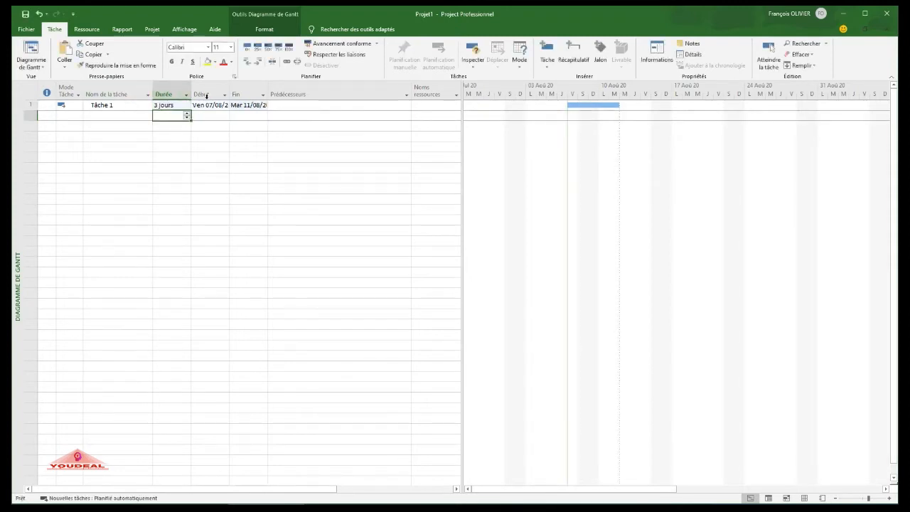
Step: Fit the Début and Fin columns to their contents and add a second task named Tâche 2 lasting 4 days
double_click(229, 94)
double_click(288, 95)
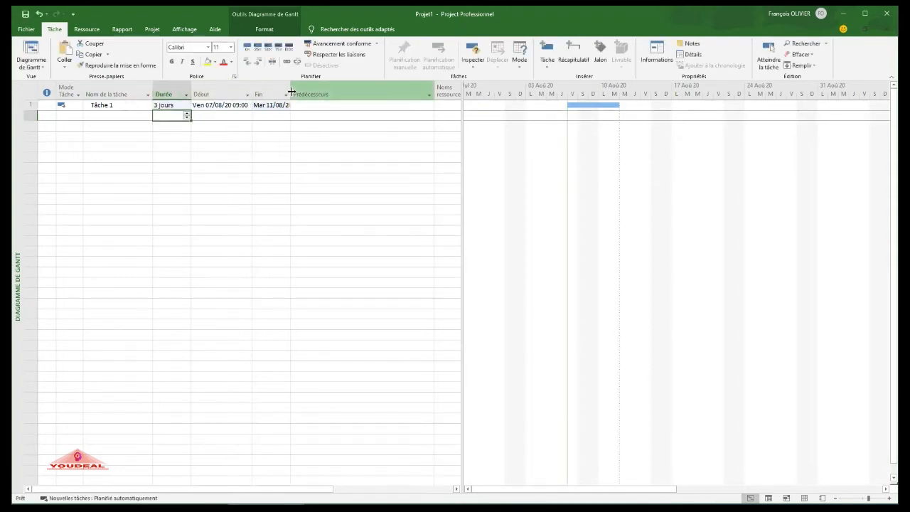
click(113, 117)
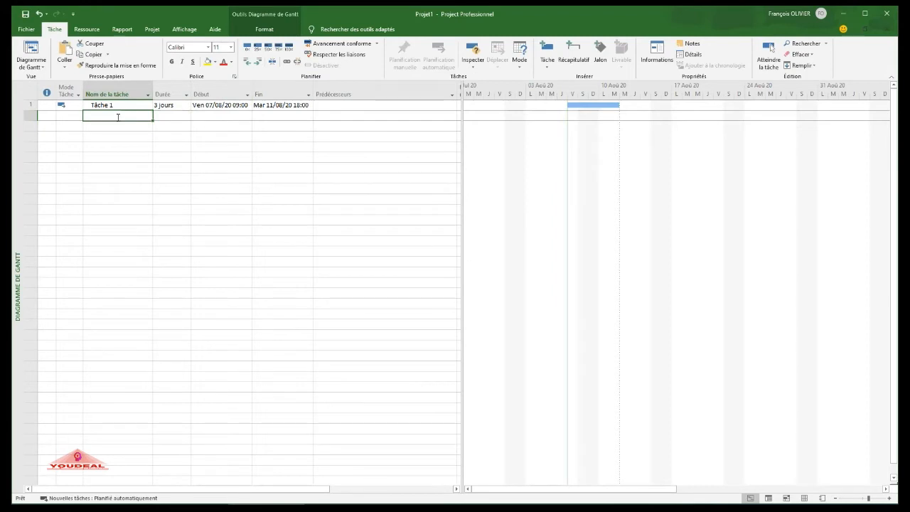
text(T)
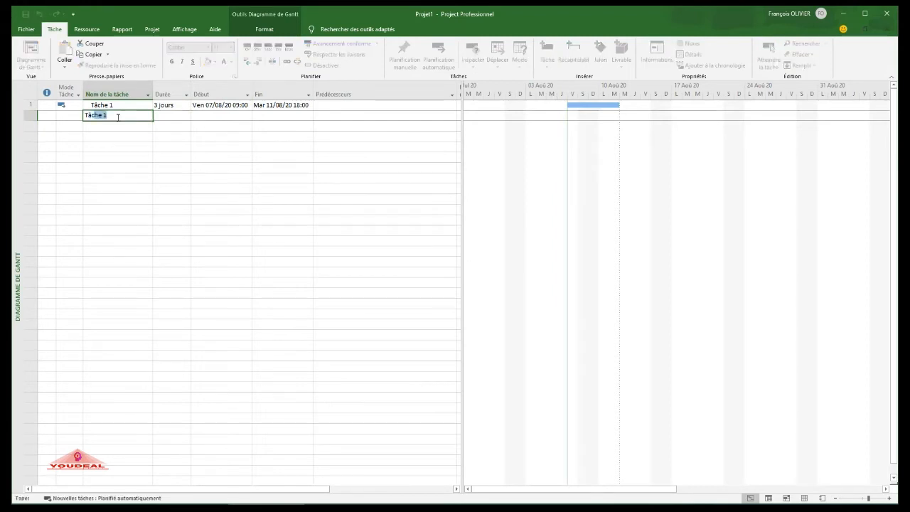
text(âche 2)
key(Tab)
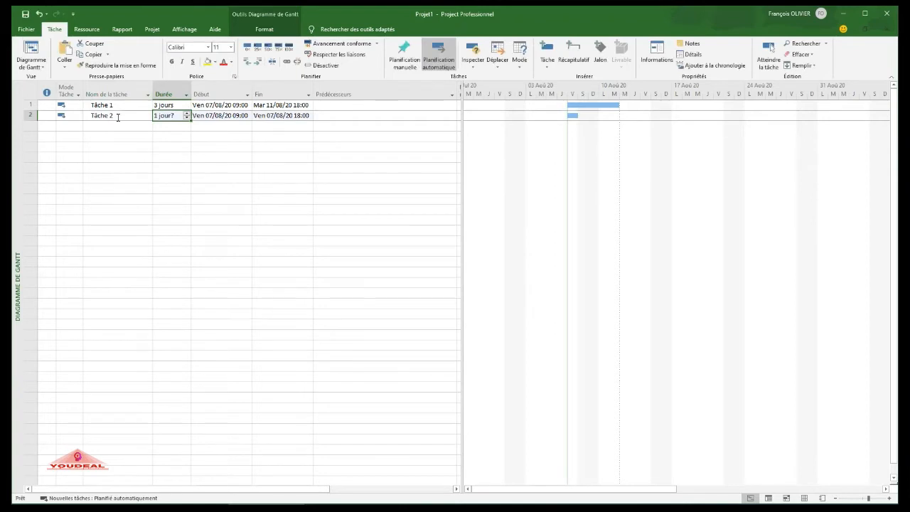
text(4)
key(Tab)
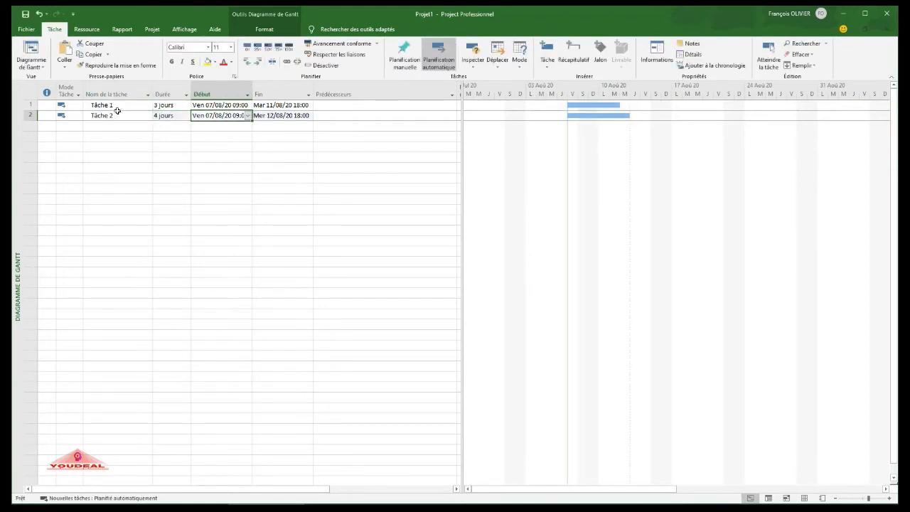
Step: Link all tasks in sequence so that Tâche 1 becomes the predecessor of Tâche 2
click(28, 92)
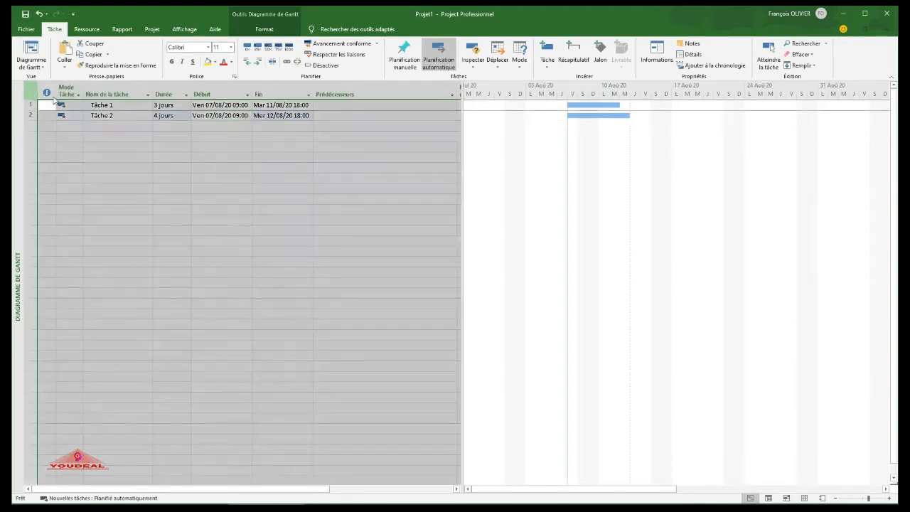
click(287, 64)
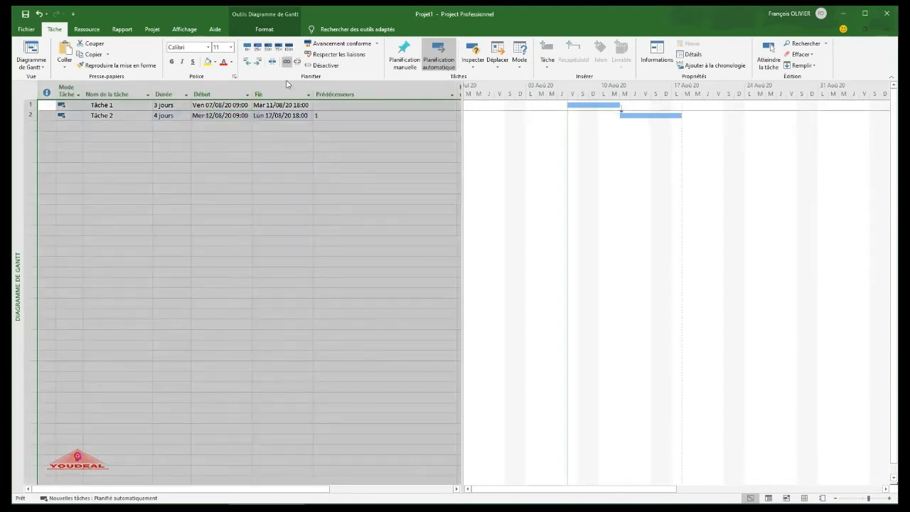
click(278, 148)
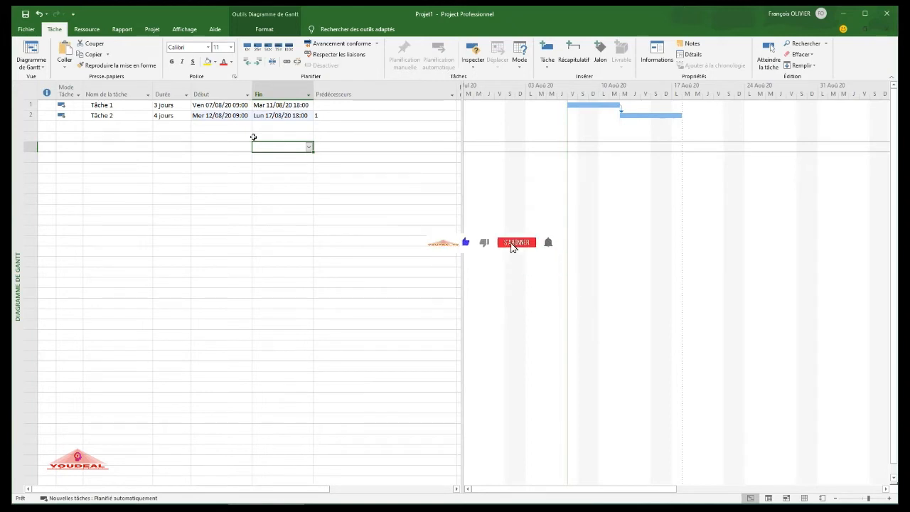
Step: Examine the task information of Tâche 1, including the estimated-duration option, the predecessors and the resources
click(142, 106)
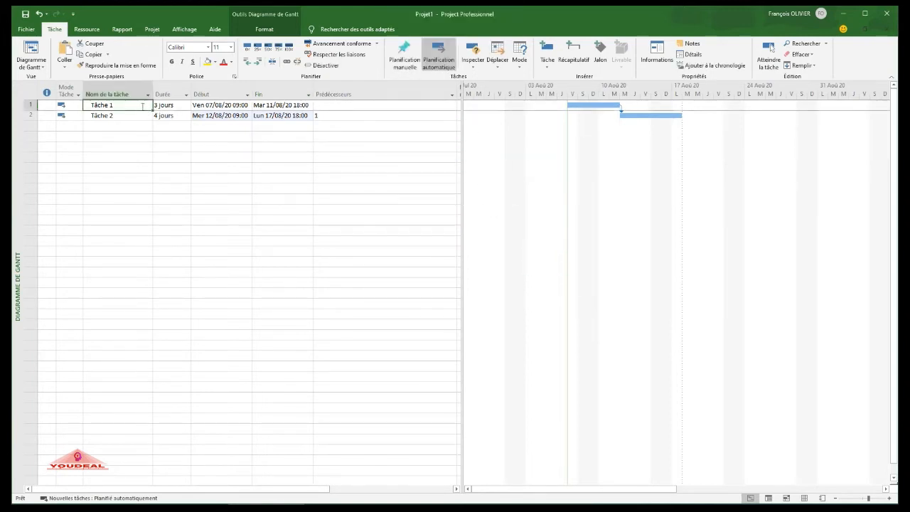
click(660, 49)
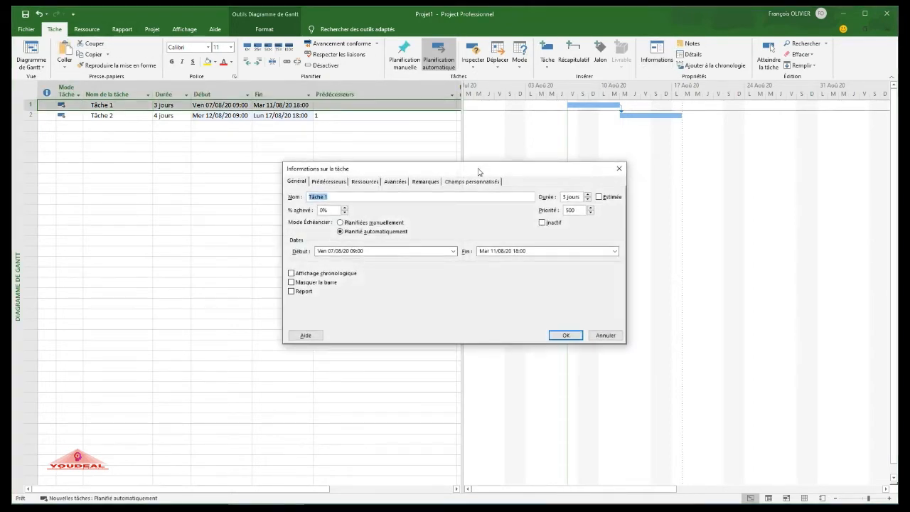
click(619, 169)
double_click(140, 104)
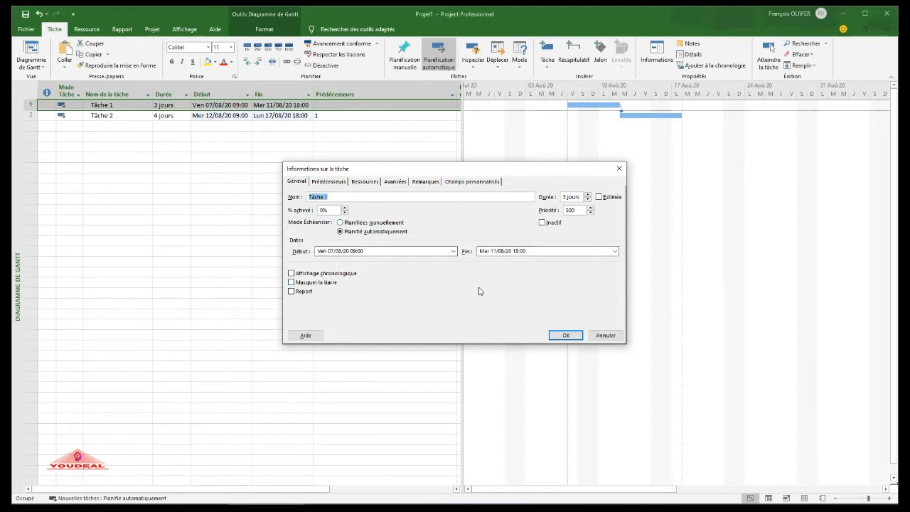
click(601, 198)
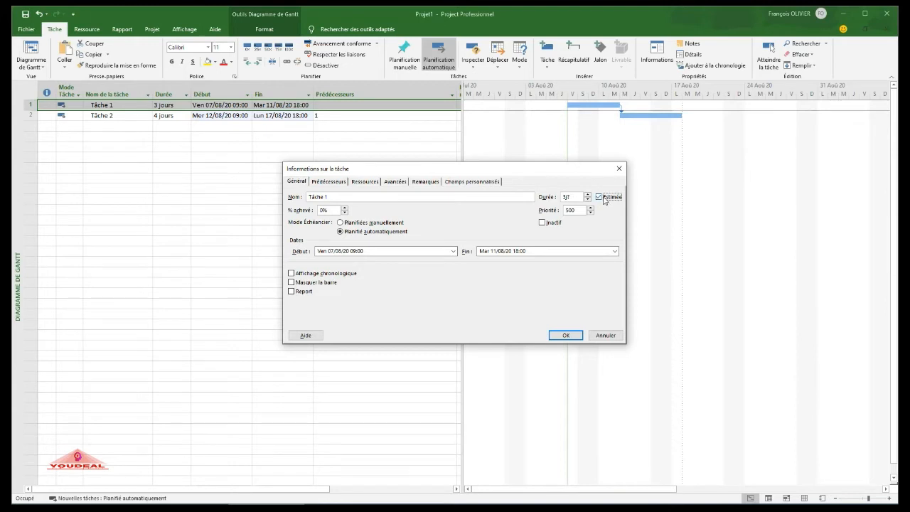
click(603, 198)
click(334, 183)
click(366, 185)
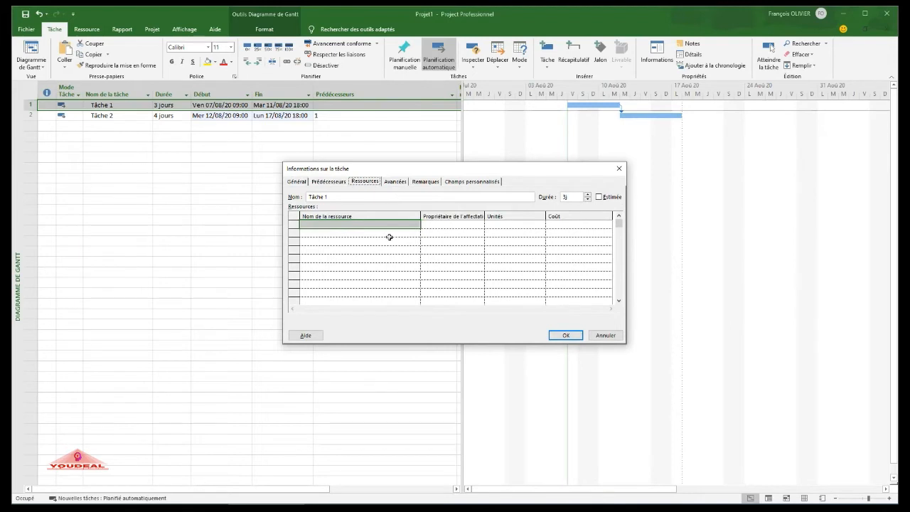
Step: Check the task type choices in the advanced information of Tâche 1 and set its deadline (Échéance) to 13/08/2020
click(397, 182)
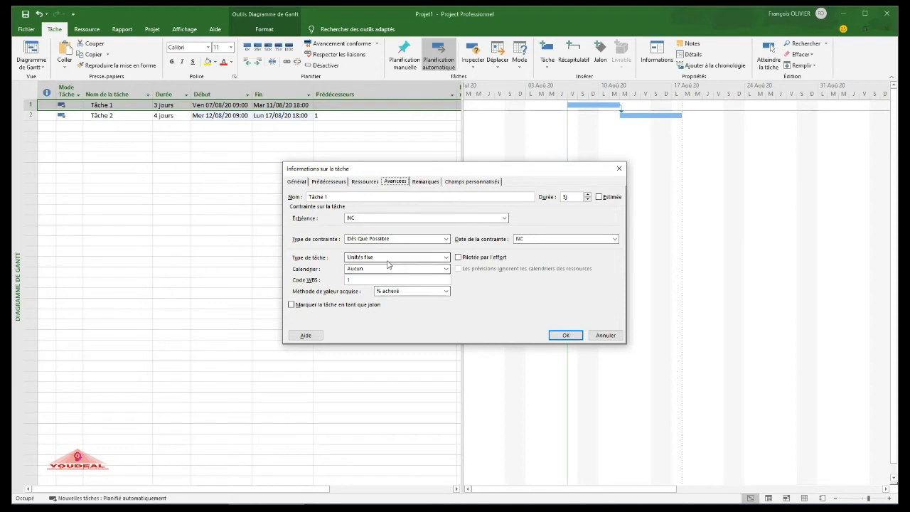
click(445, 261)
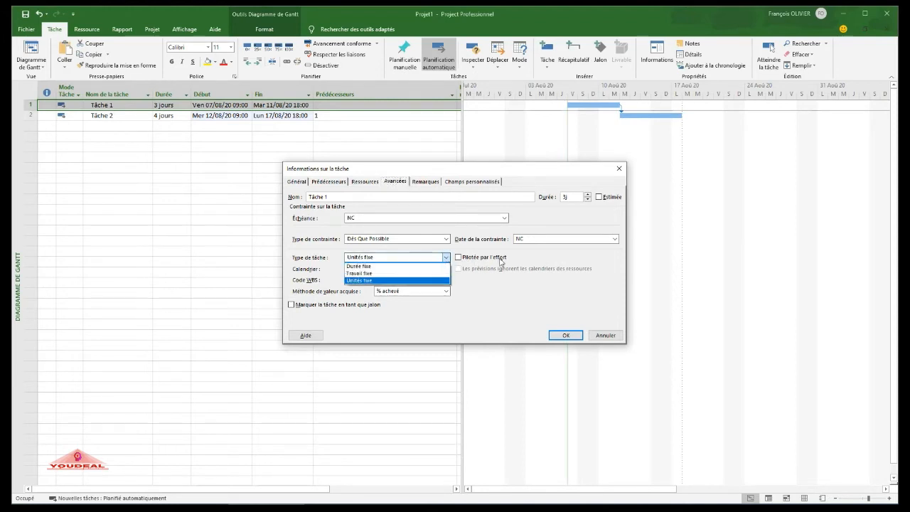
click(532, 261)
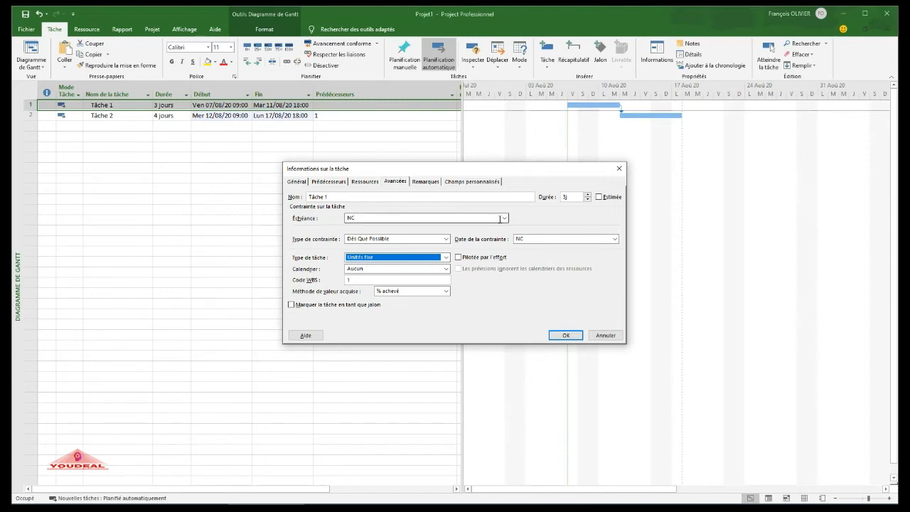
click(505, 219)
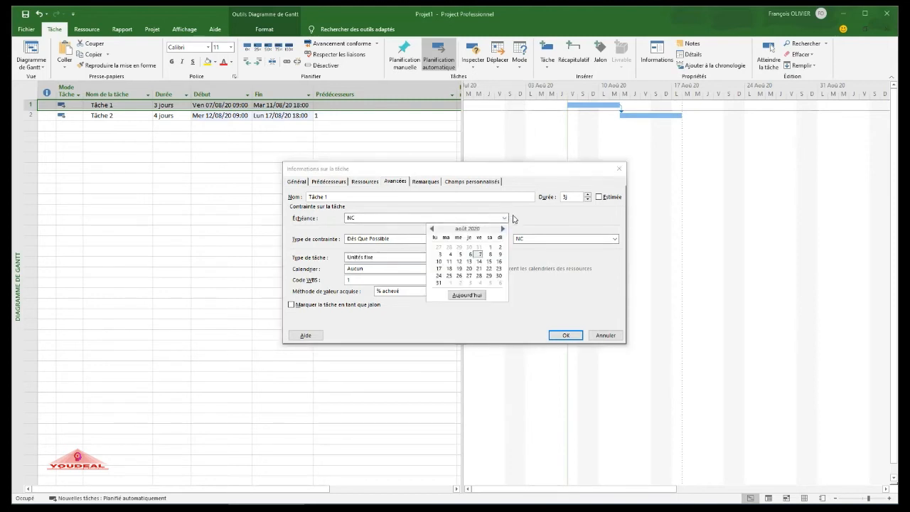
click(469, 262)
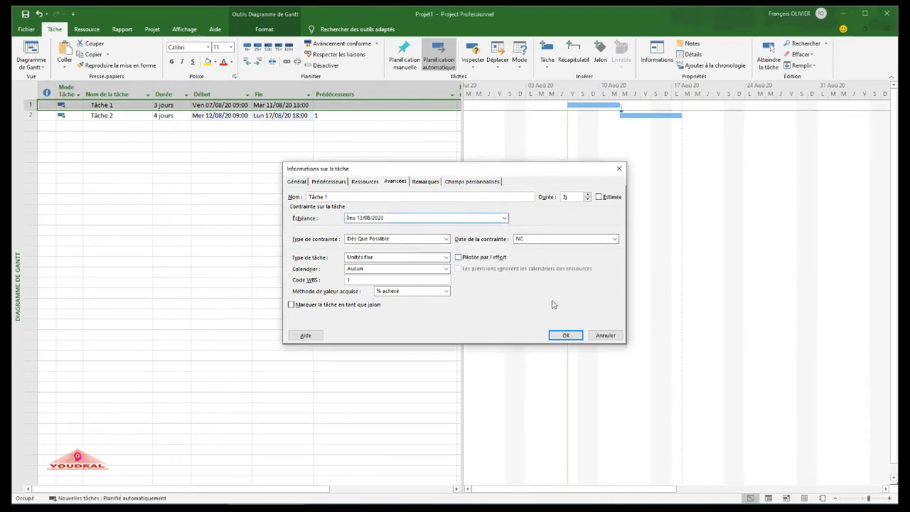
click(566, 335)
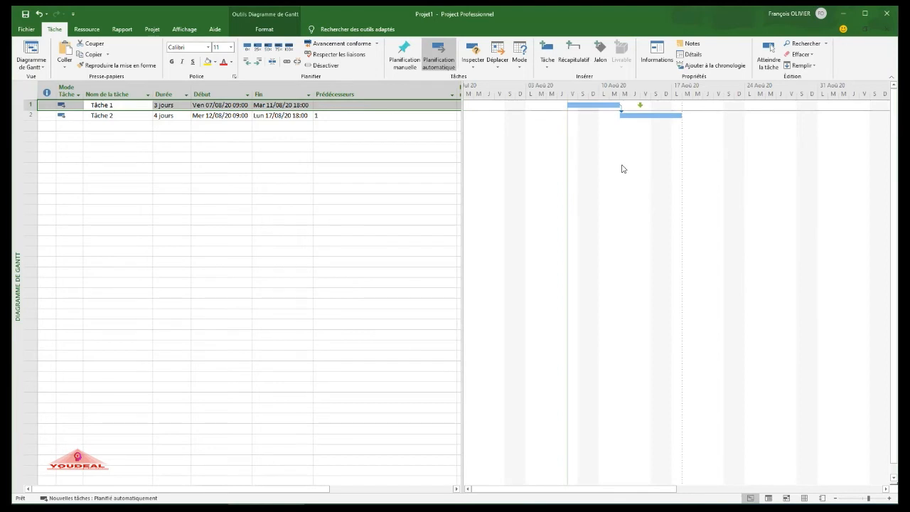
Step: Reopen the advanced information of Tâche 1 to view its deadline calendar, and cancel without changes
click(135, 109)
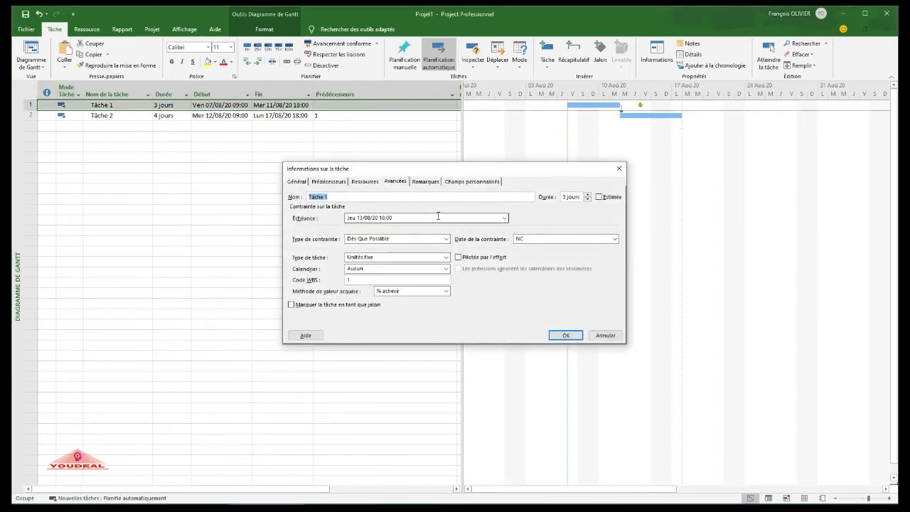
click(505, 218)
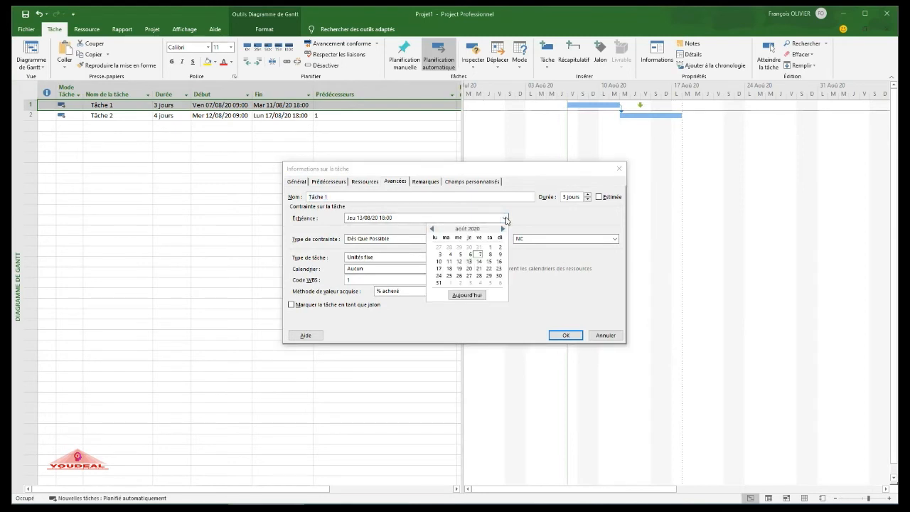
click(506, 219)
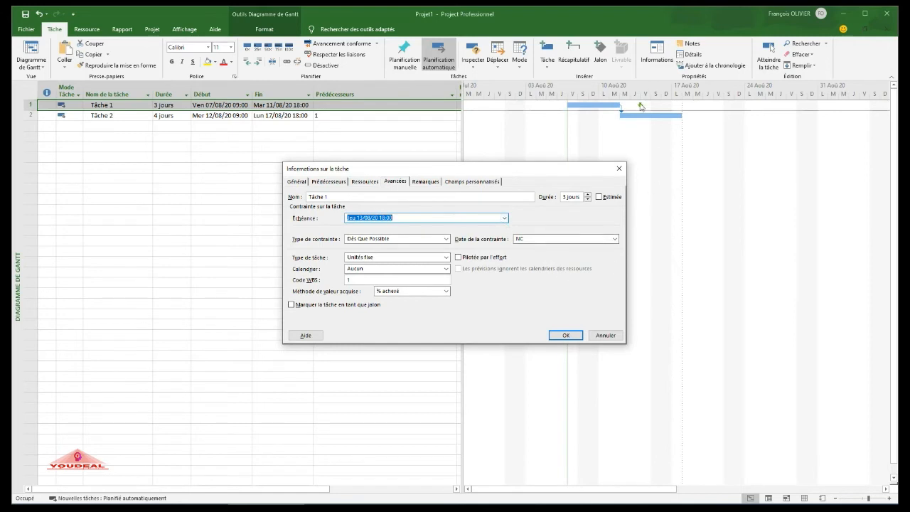
click(615, 335)
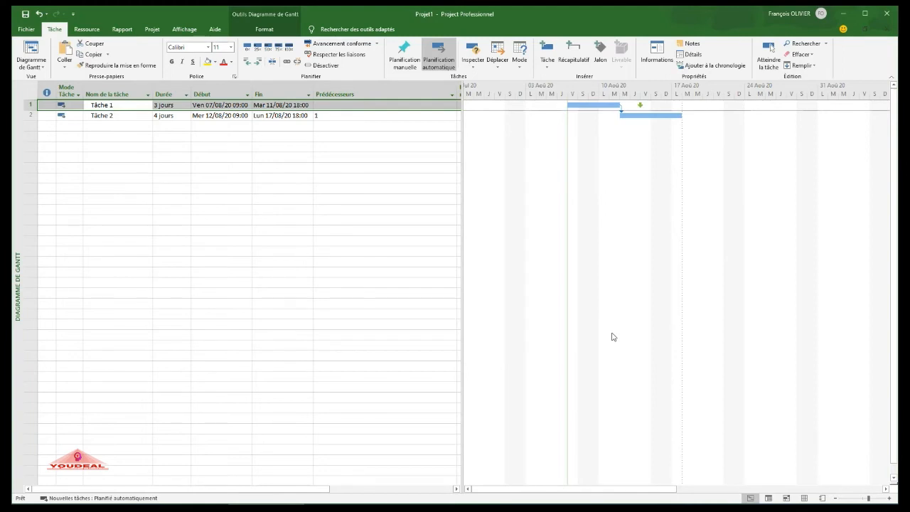
Step: Increase the duration of Tâche 1 to 4 days
click(184, 104)
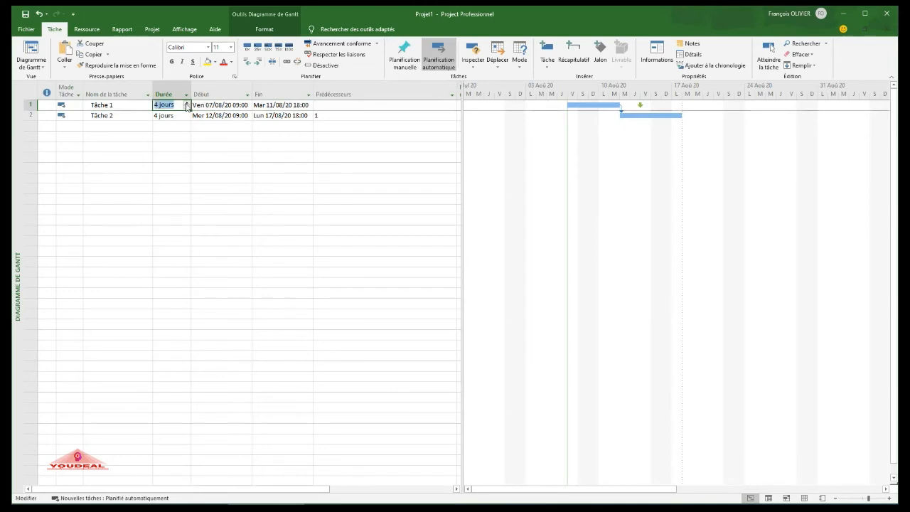
click(186, 103)
click(178, 128)
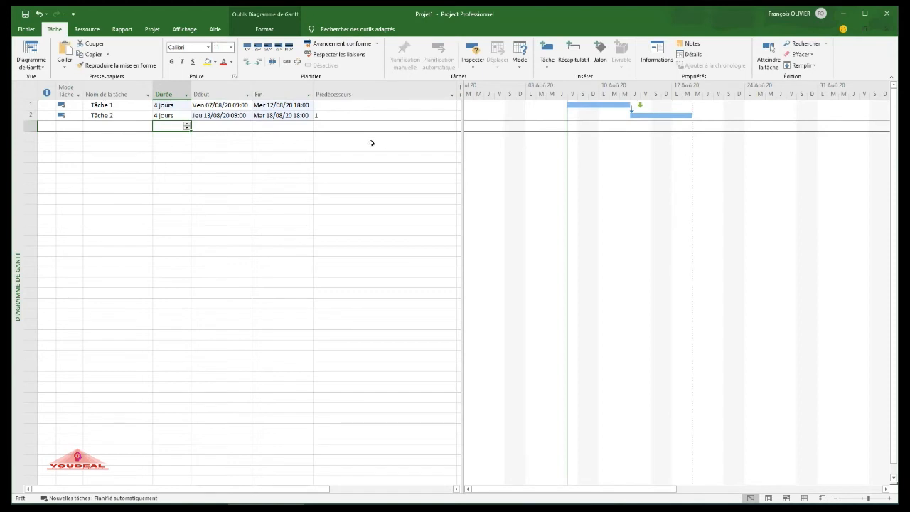
Step: Set the finish date of Tâche 1 to Monday 17/08/2020, past its deadline
click(292, 105)
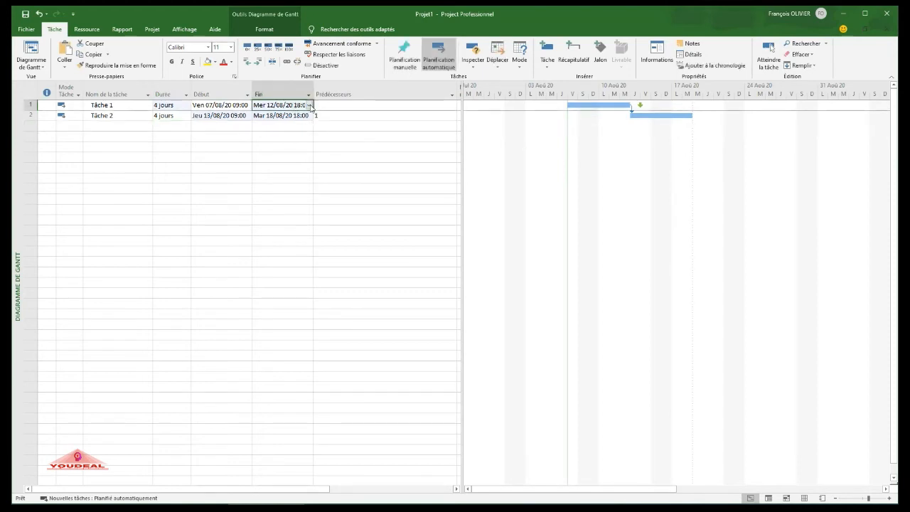
click(309, 105)
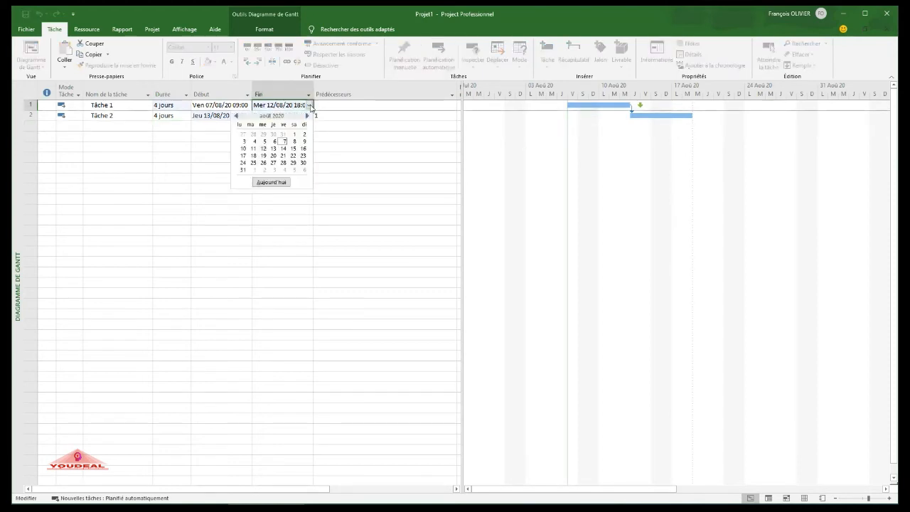
click(243, 156)
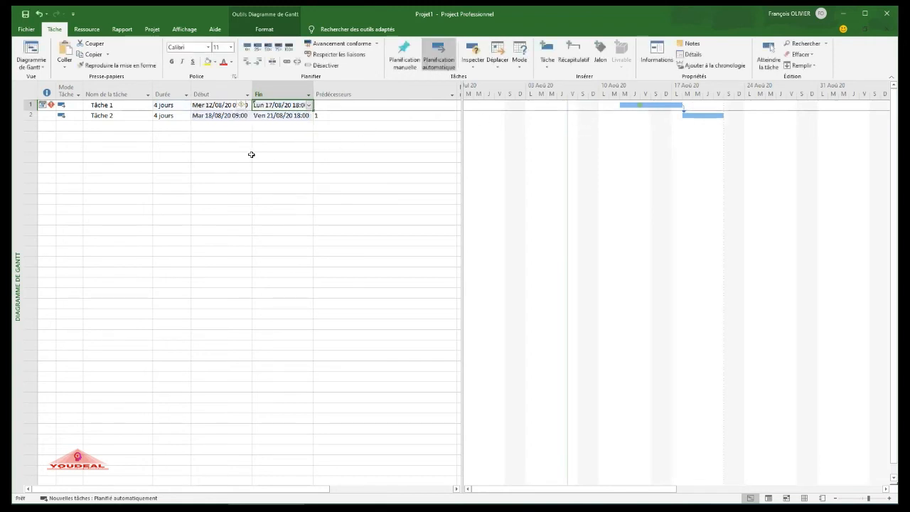
click(213, 155)
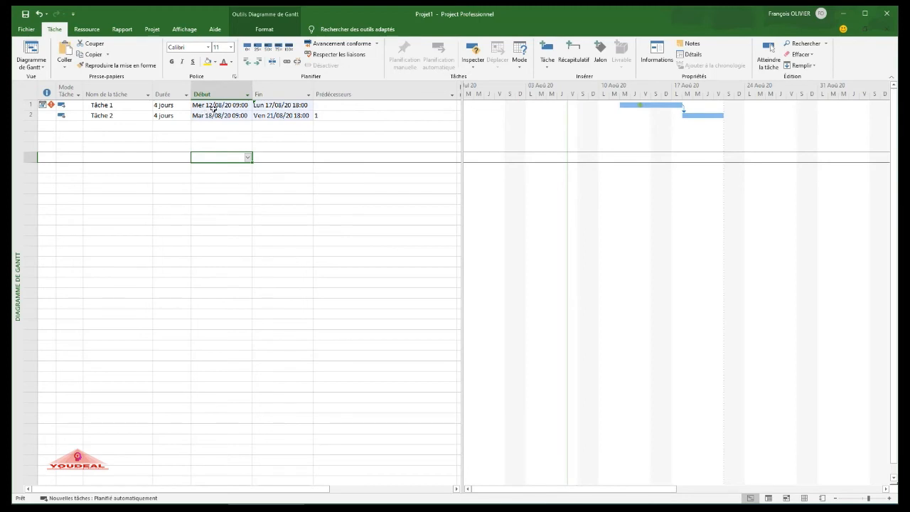
Step: Move the Tâche 1 bar in the Gantt chart back to start on 07/08/2020 and extend it to 7 days, finishing 17/08/2020
drag(627, 105, 577, 104)
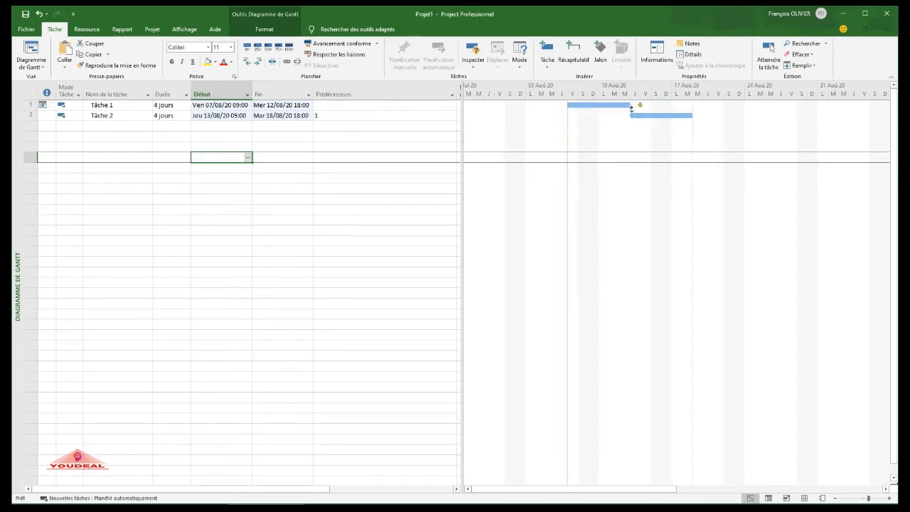
drag(632, 106, 683, 106)
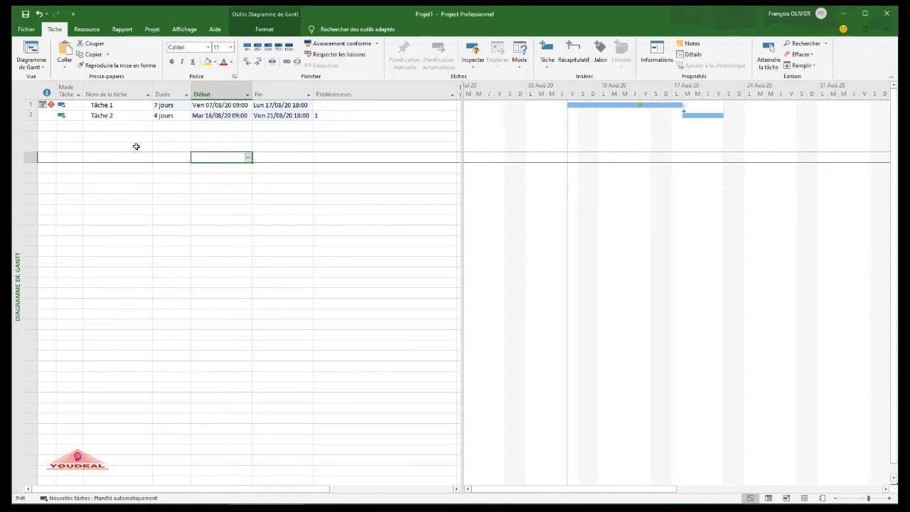
click(159, 139)
click(173, 126)
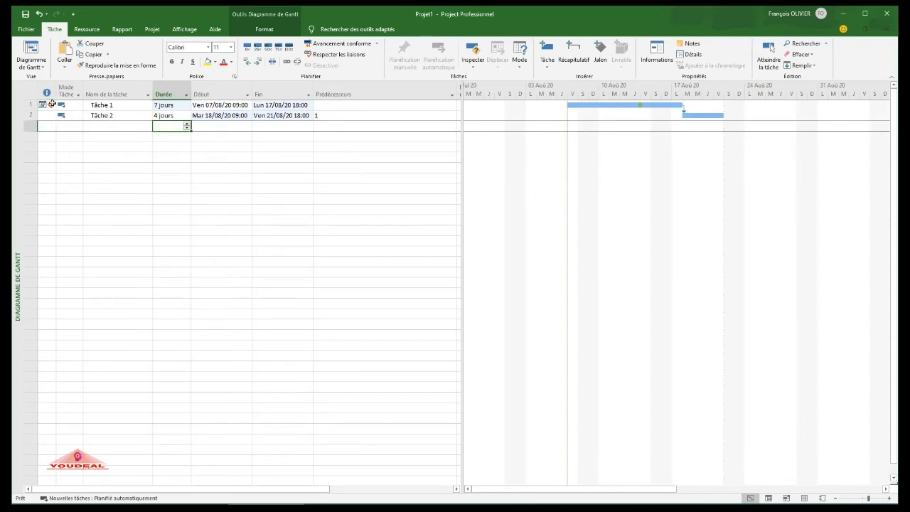
Step: Check the constraint and deadline indicators of Tâche 1, and reduce the task's duration to 4 days
mouse_move(51, 104)
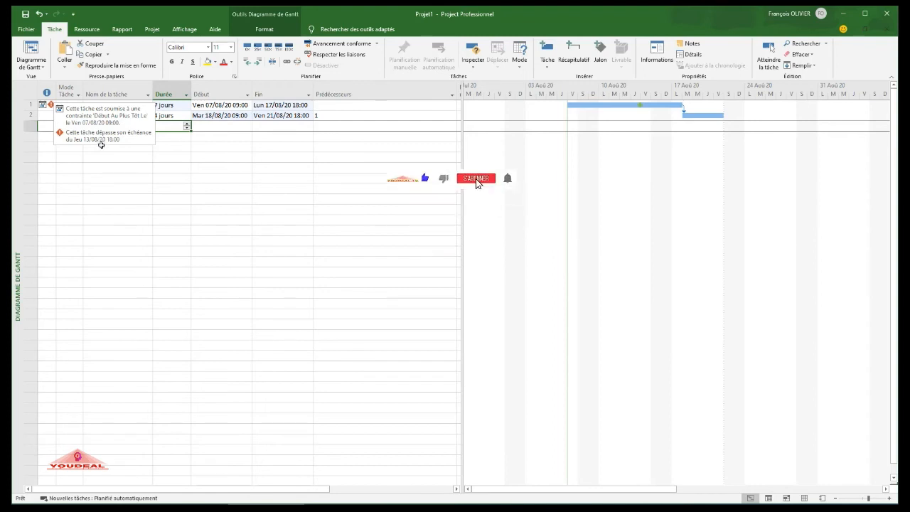
click(118, 159)
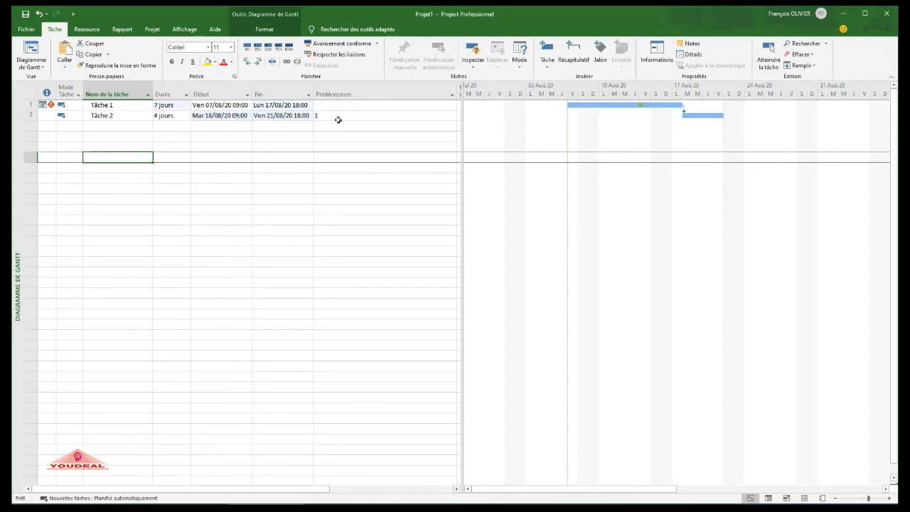
click(173, 106)
click(187, 108)
click(187, 108)
click(187, 108)
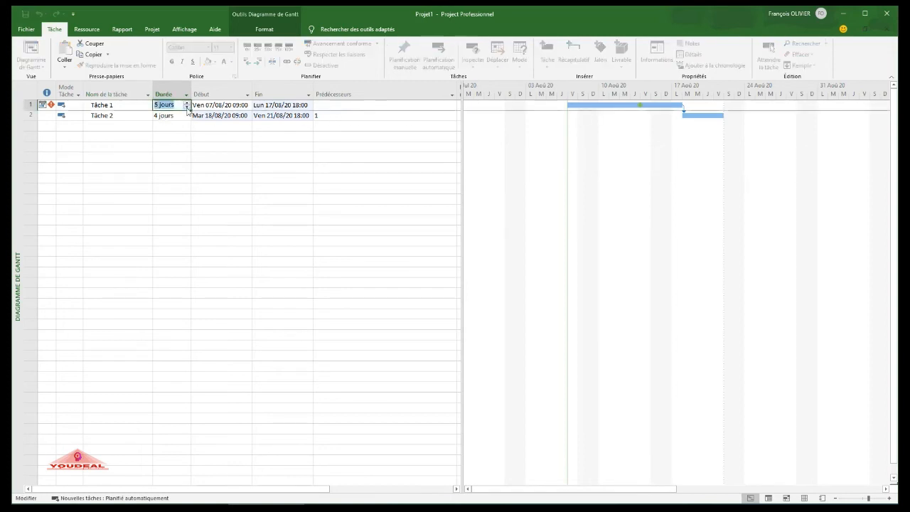
click(177, 125)
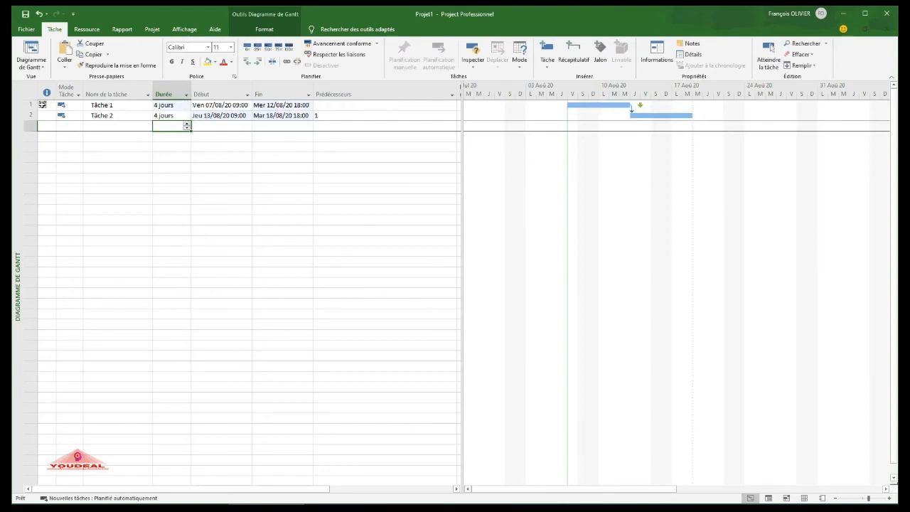
Step: Change the constraint type of Tâche 1 to Dès Que Possible in its advanced task information
double_click(134, 103)
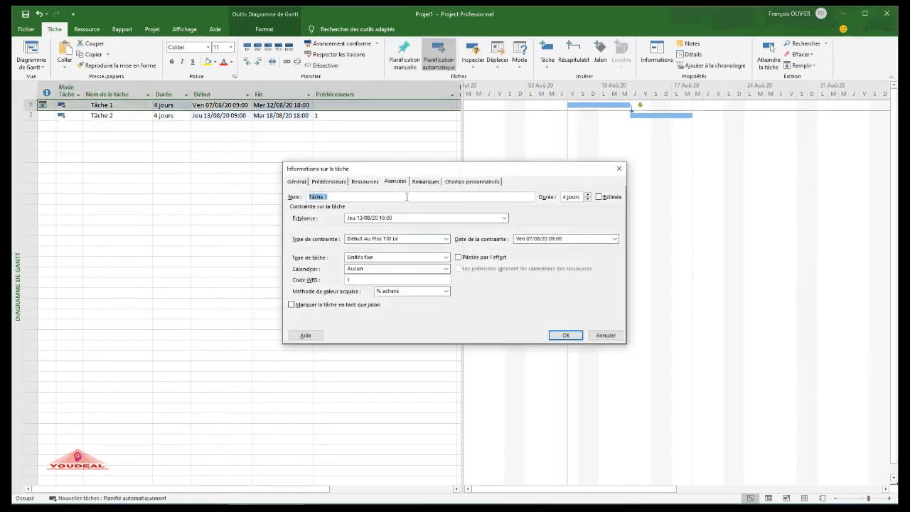
click(446, 239)
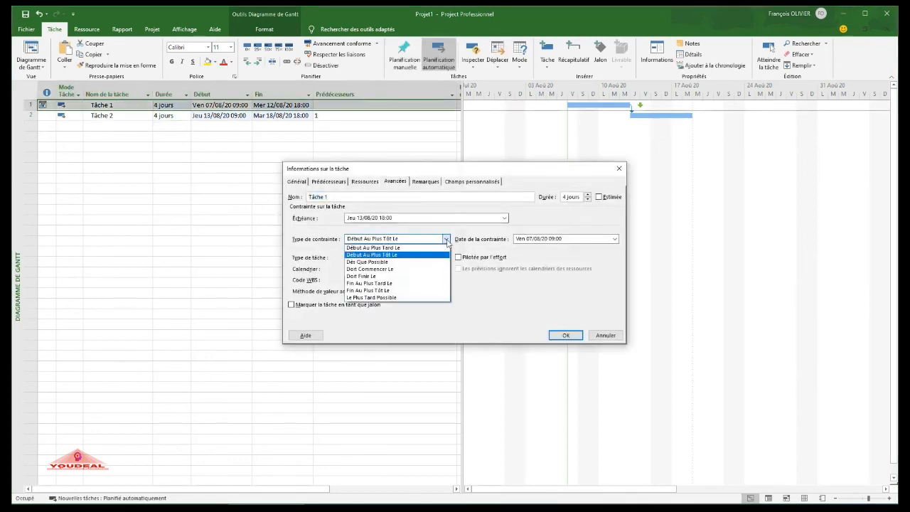
click(399, 254)
click(567, 335)
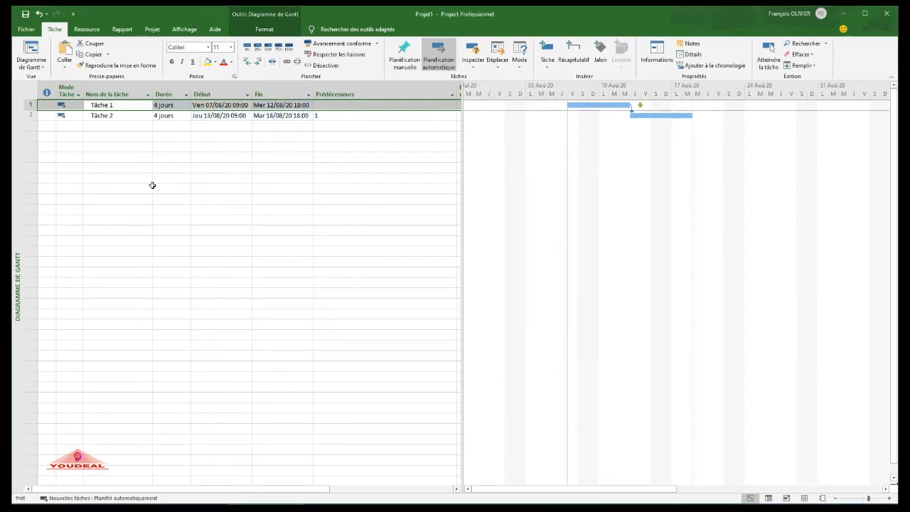
Step: Increase the duration of Tâche 1 to 7 days so that it runs past its deadline
click(181, 105)
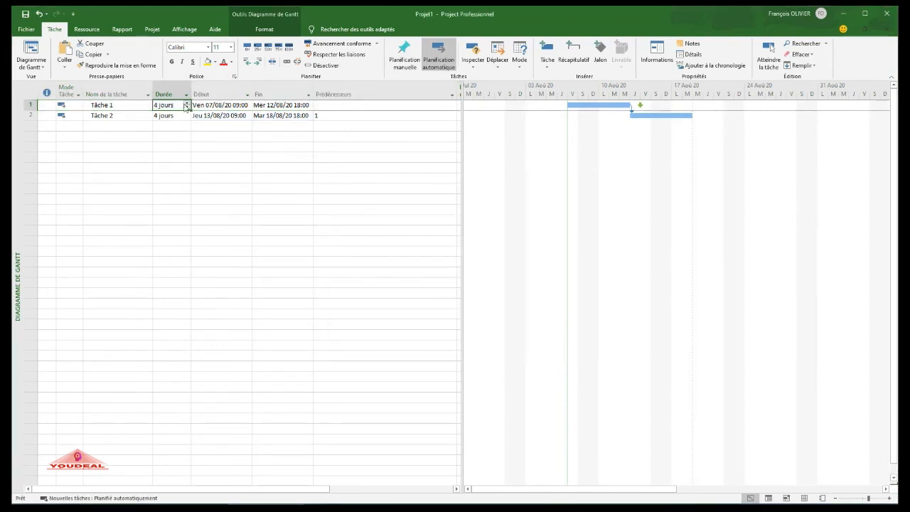
click(186, 103)
click(186, 103)
click(186, 103)
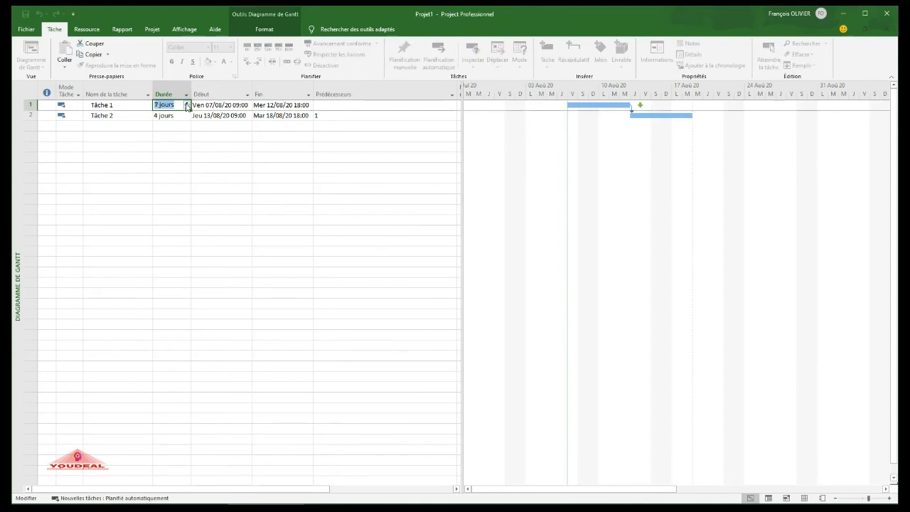
click(175, 136)
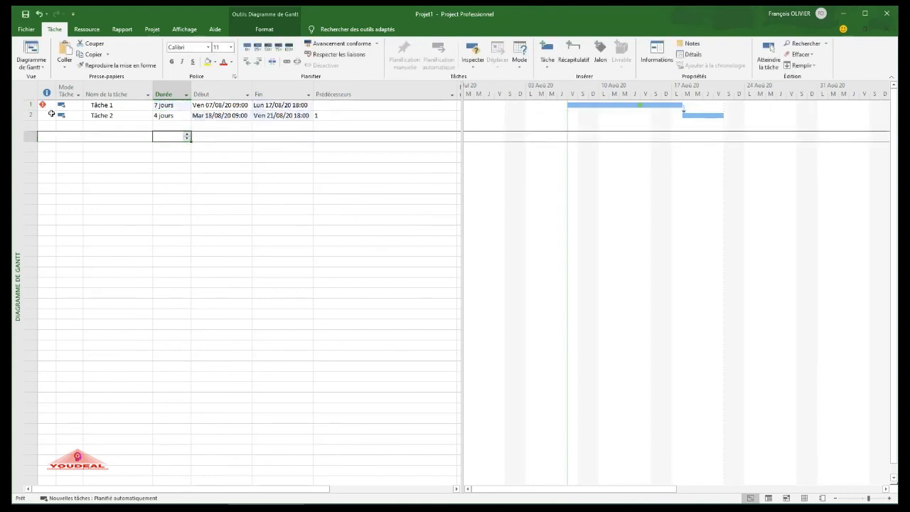